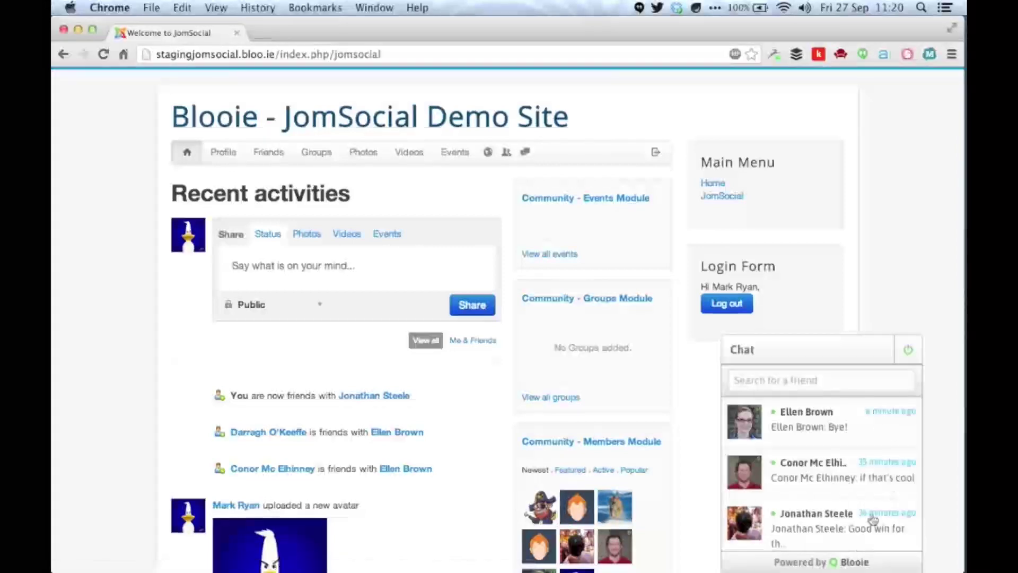
{"action": "left_click", "coordinate": [774, 423]}
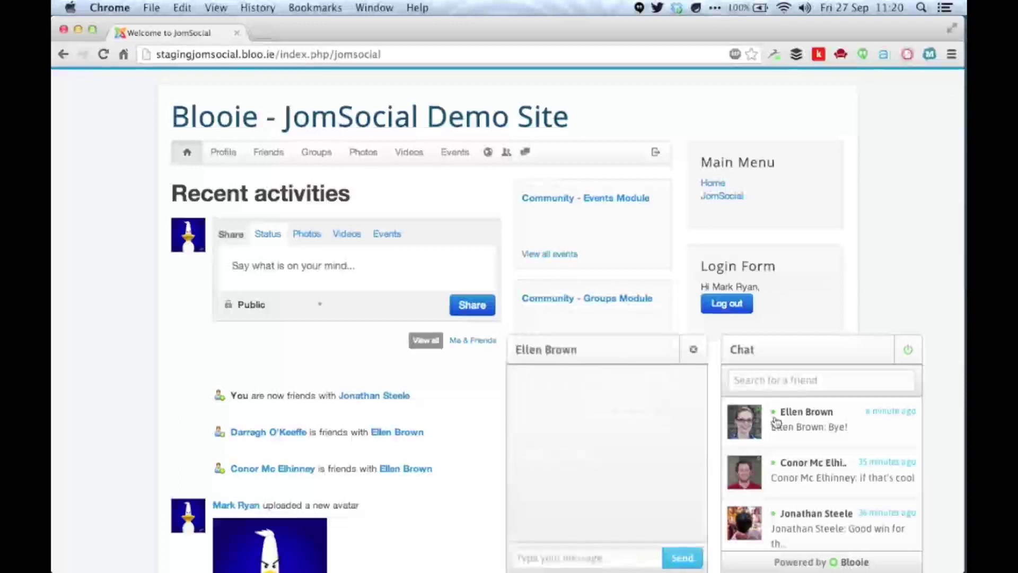
{"action": "left_click", "coordinate": [588, 556]}
{"action": "type", "text": "Hey Ellen :)"}
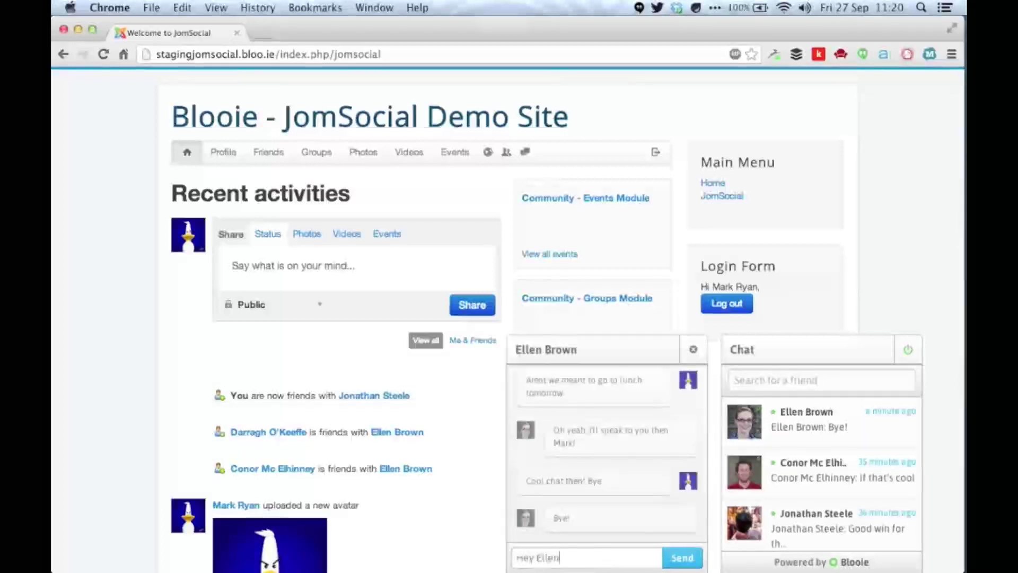
{"action": "key", "text": "Return"}
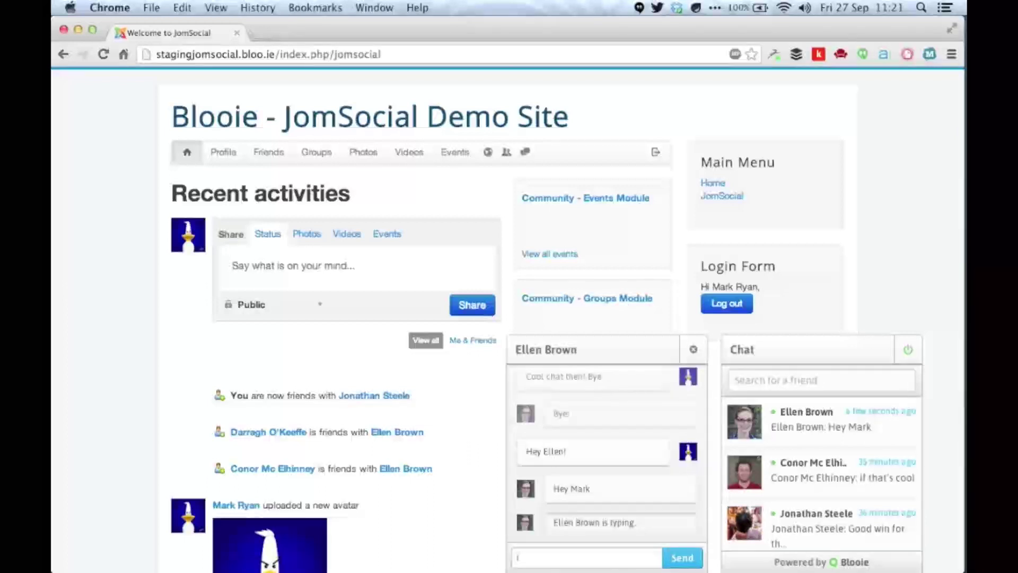
{"action": "type", "text": "I am just testin Jomsocial no need to"}
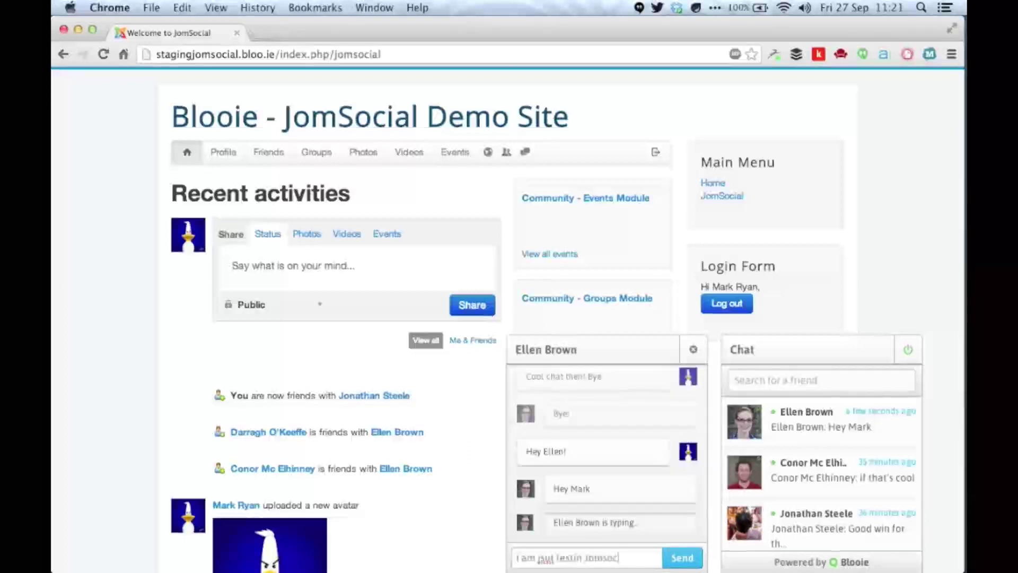
{"action": "type", "text": " reply!"}
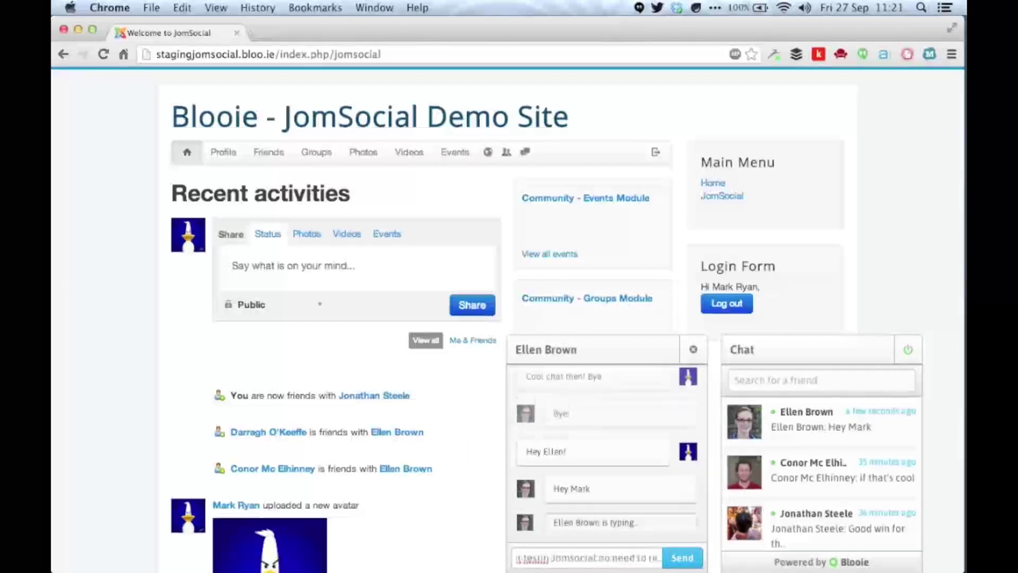
{"action": "key", "text": "Return"}
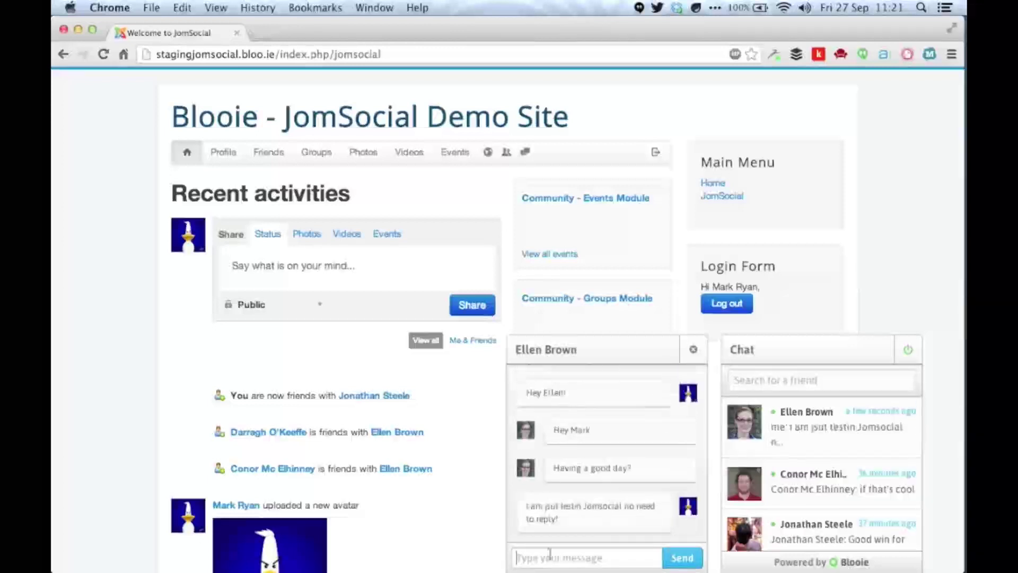
{"action": "left_click", "coordinate": [548, 351]}
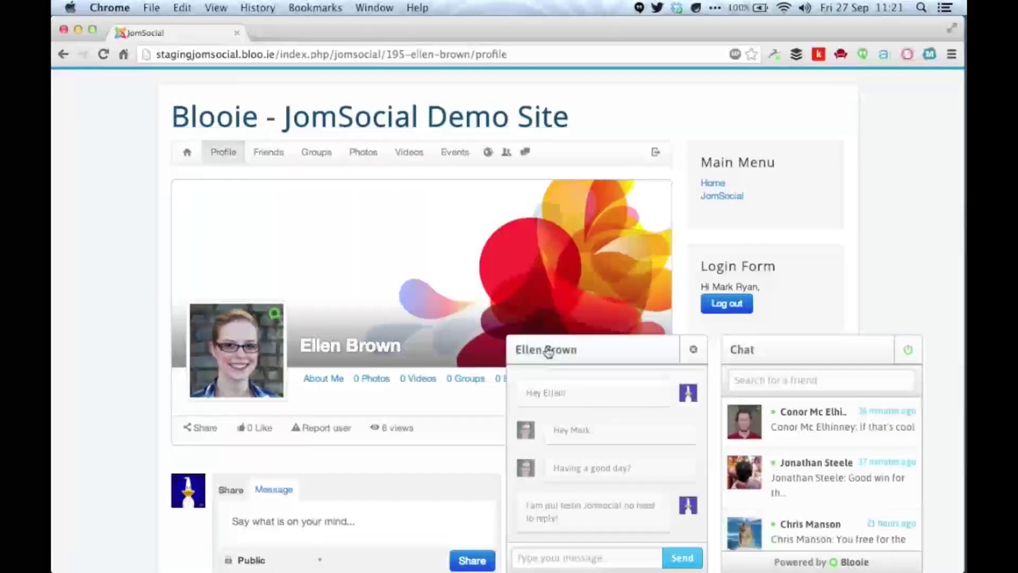
{"action": "left_click", "coordinate": [548, 557]}
{"action": "type", "text": "Testing offline messages!"}
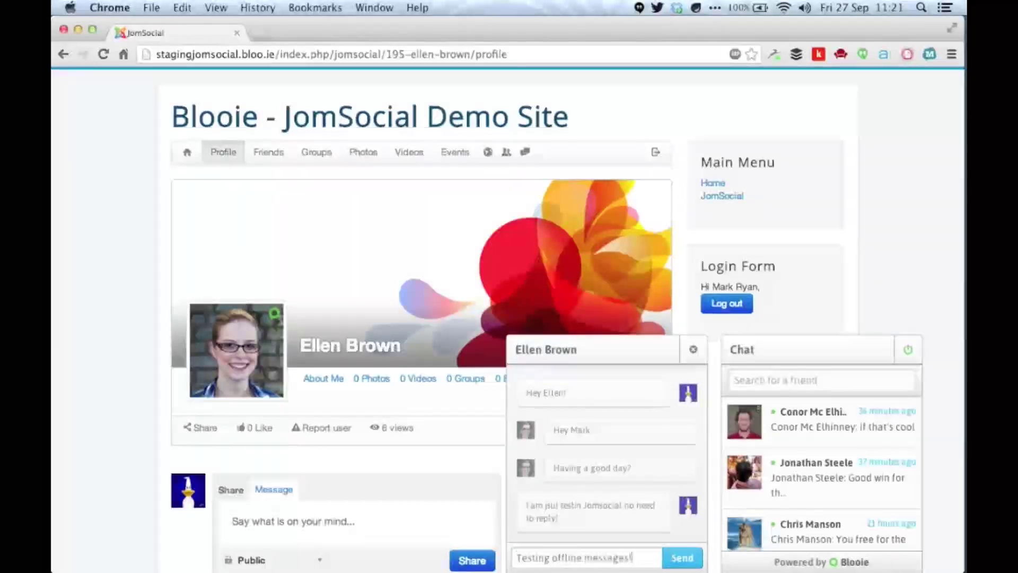
{"action": "key", "text": "Return"}
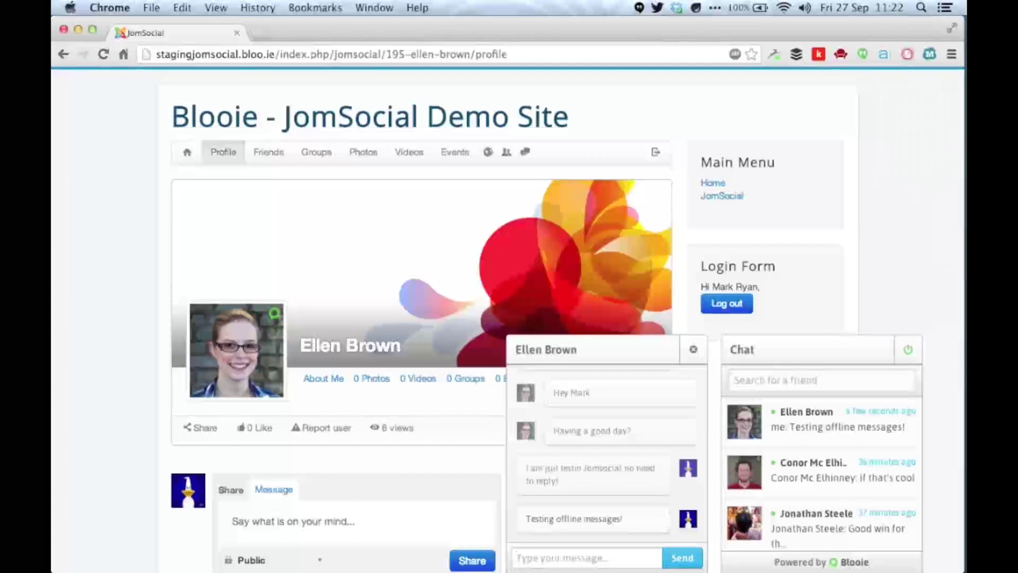
{"action": "left_click", "coordinate": [639, 351]}
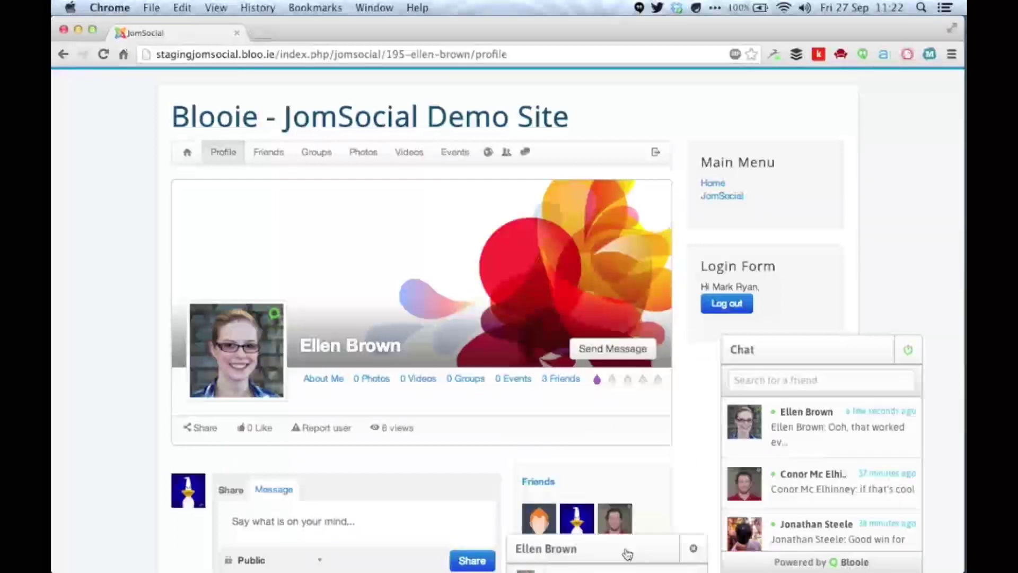
{"action": "left_click", "coordinate": [605, 549]}
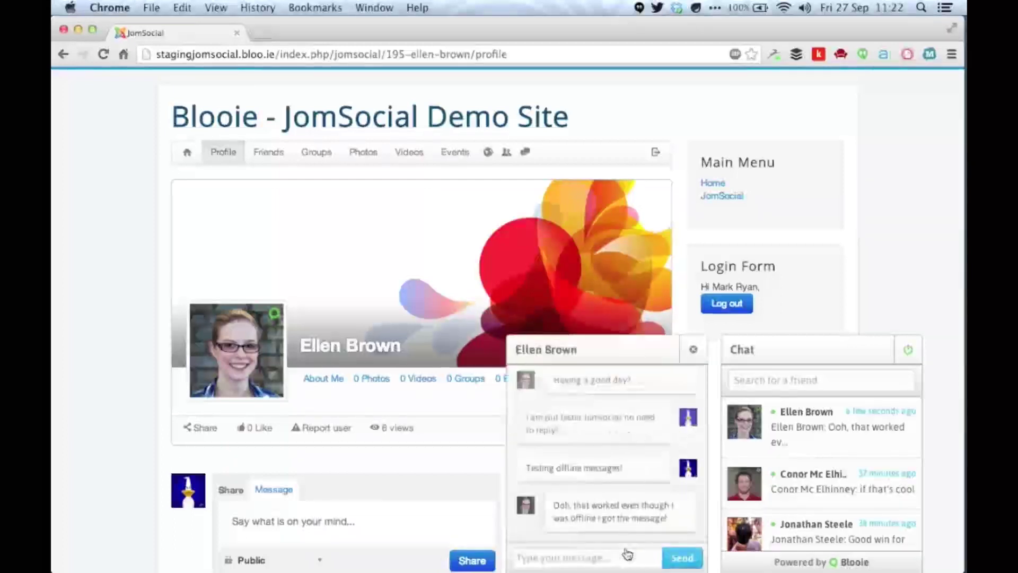
{"action": "left_click", "coordinate": [694, 354]}
Step: Sign out of Blooie chat, then sign back in from the expanded chat bar
{"action": "left_click", "coordinate": [908, 349]}
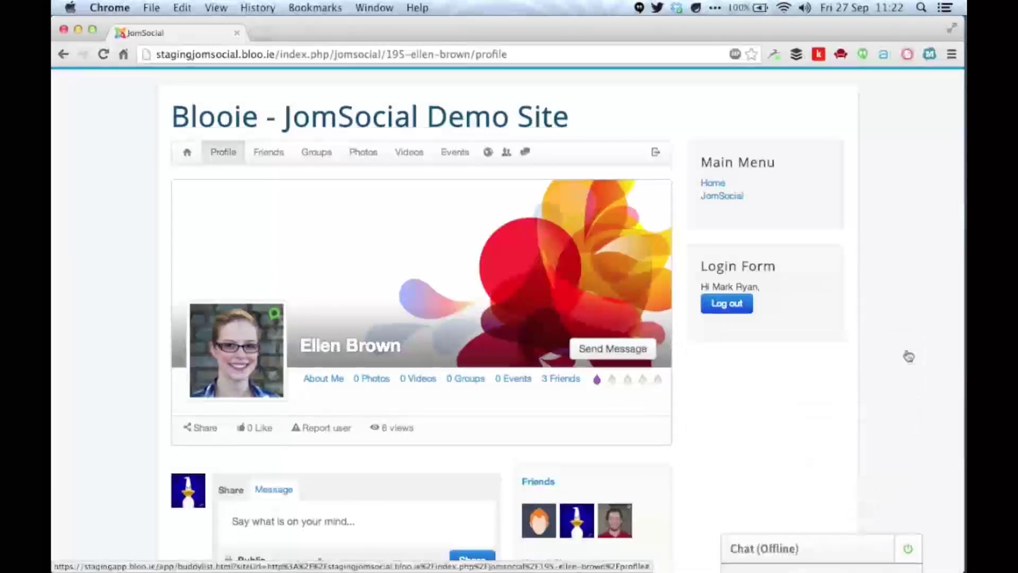
{"action": "left_click", "coordinate": [834, 548]}
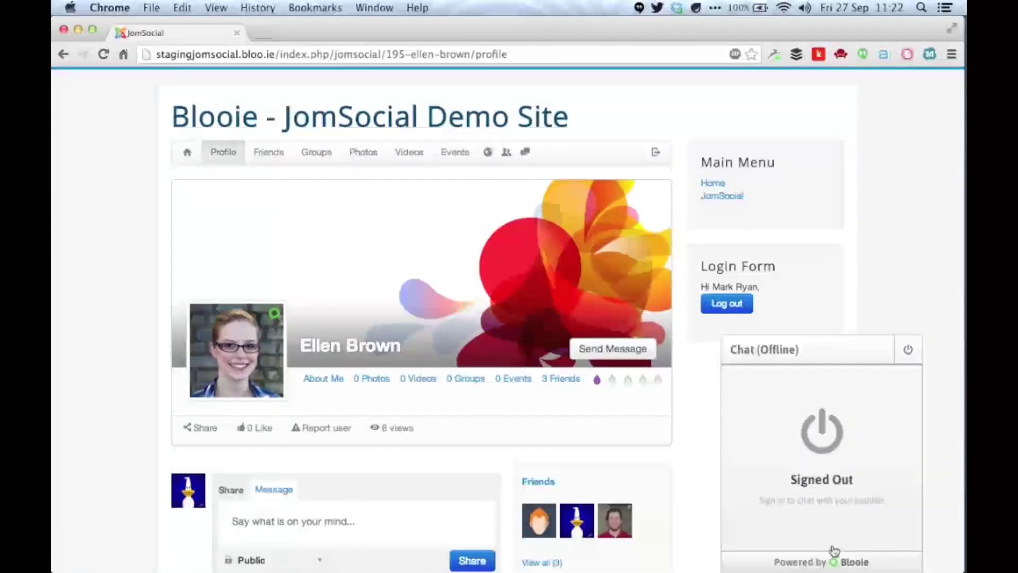
{"action": "left_click", "coordinate": [823, 445]}
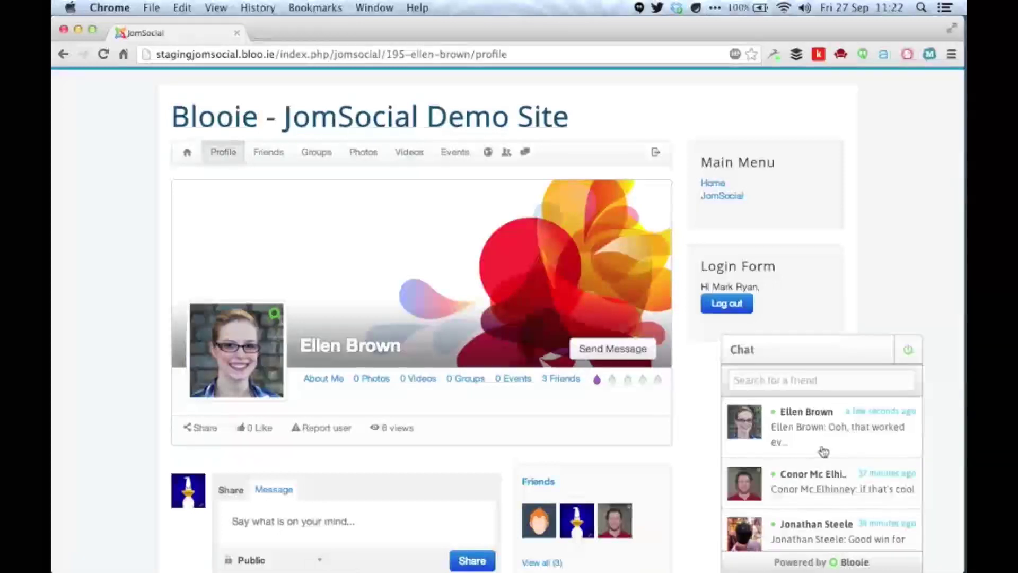